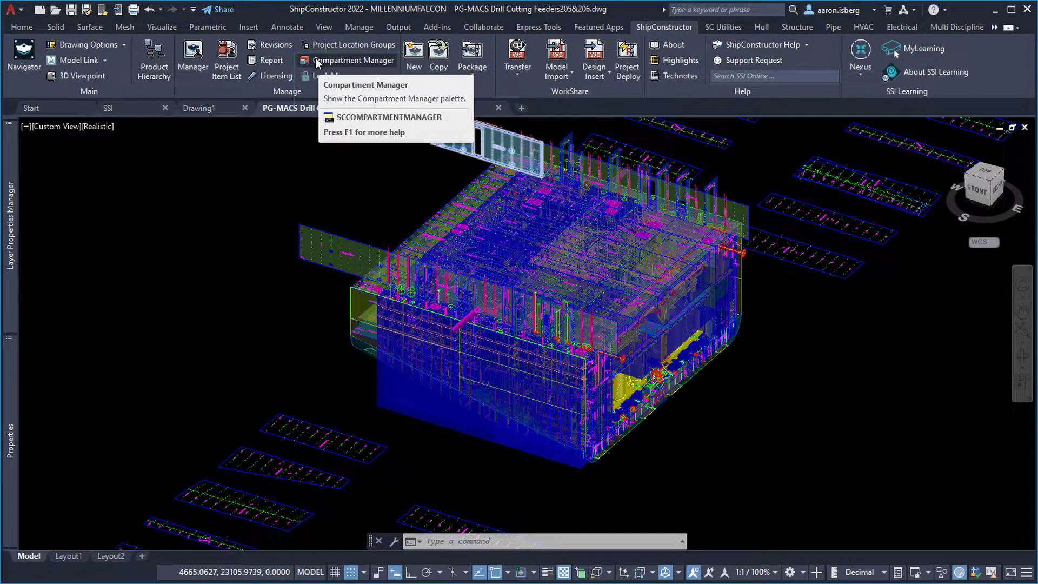
Step: Open the Compartment Manager and show several BL-02 volumes in the model, including (21700,-9105,4010) and (21700,-7150,3632)
{"action": "left_click", "coordinate": [315, 60]}
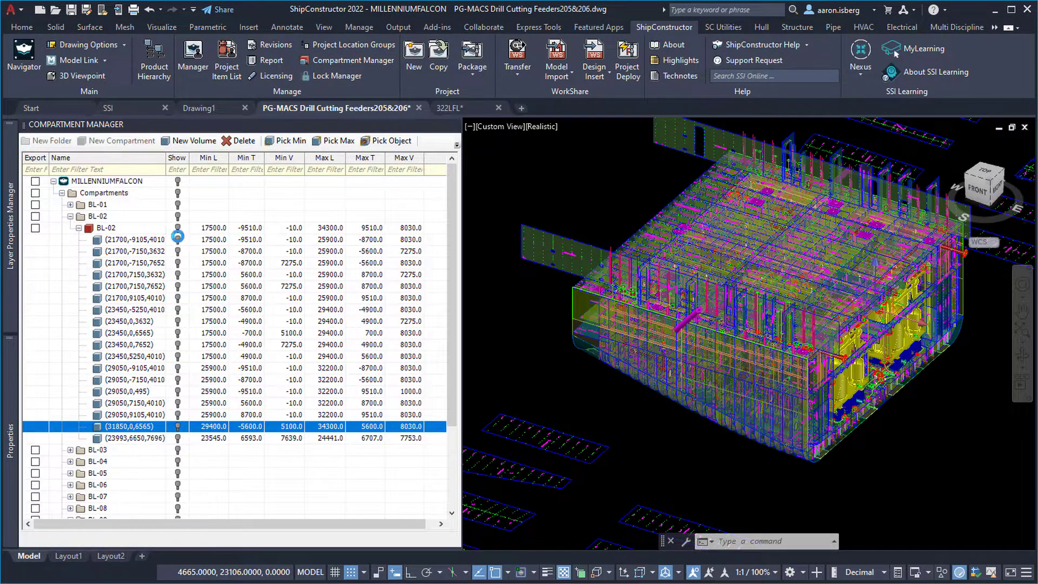
{"action": "left_click", "coordinate": [178, 240]}
{"action": "left_click", "coordinate": [177, 251]}
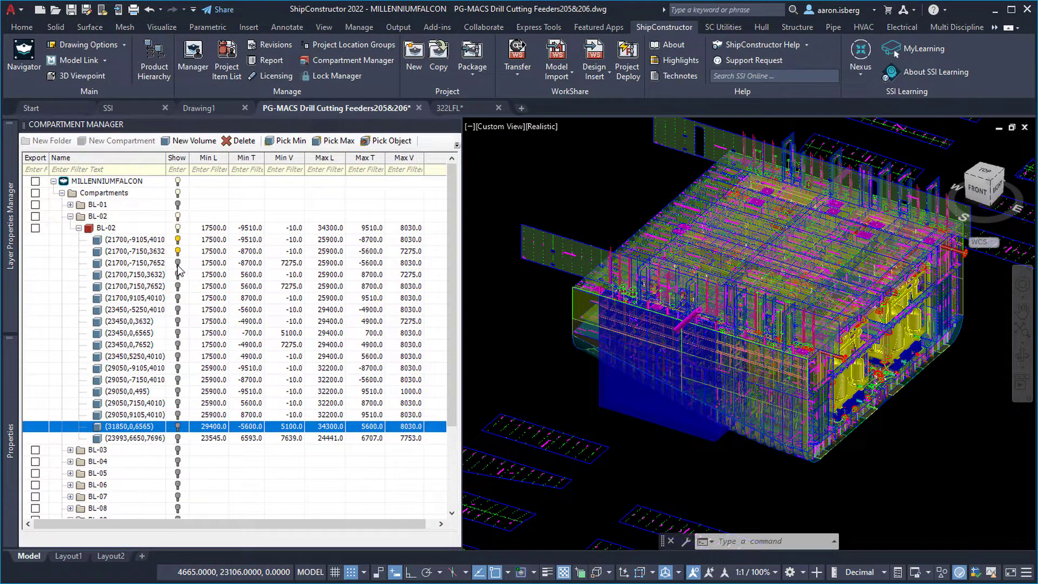
{"action": "left_click", "coordinate": [177, 274]}
{"action": "left_click", "coordinate": [178, 368]}
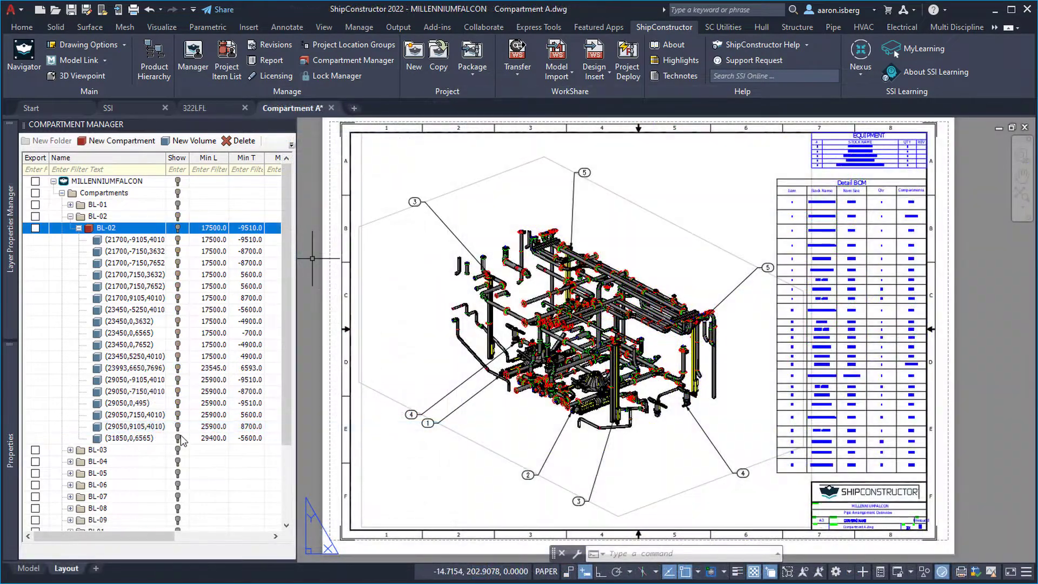
Step: In the Compartment A drawing, show the BL-02 volumes (31850,0,6565), (29050,-9105,4010) and (23450,0,6565)
{"action": "left_click", "coordinate": [178, 437]}
{"action": "left_click", "coordinate": [178, 380]}
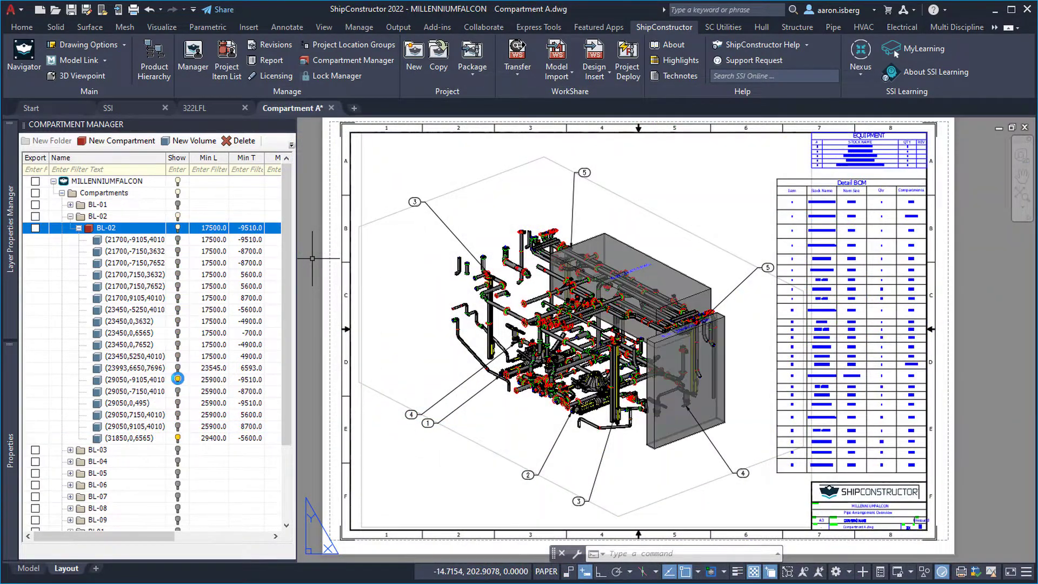
{"action": "left_click", "coordinate": [179, 333]}
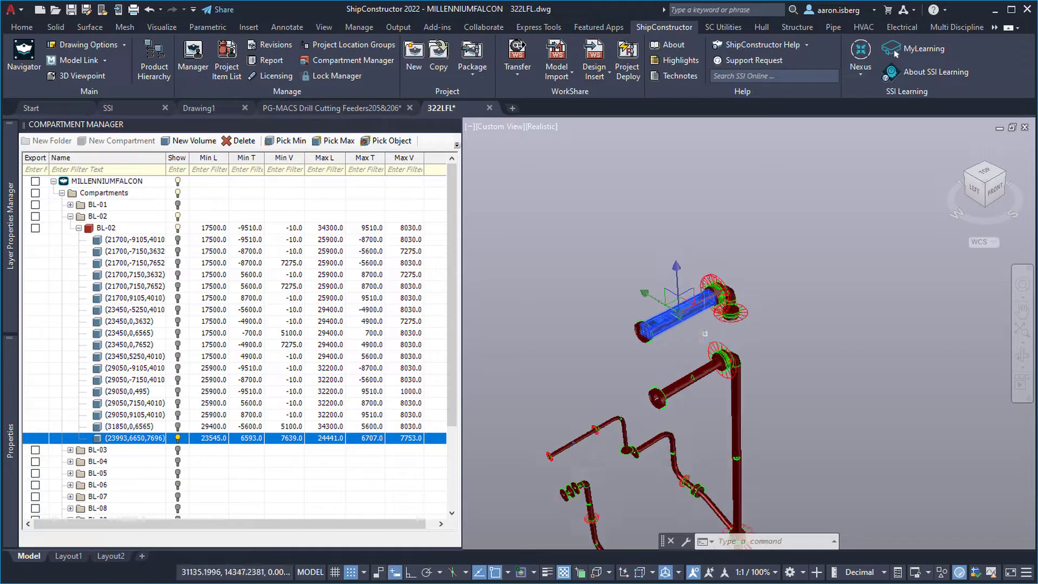
Step: Review the part attributes and SSI Compartment property of the uppermost horizontal pipe in the 322LFL drawing
{"action": "scroll", "coordinate": [705, 333], "scroll_direction": "up", "scroll_amount": 3}
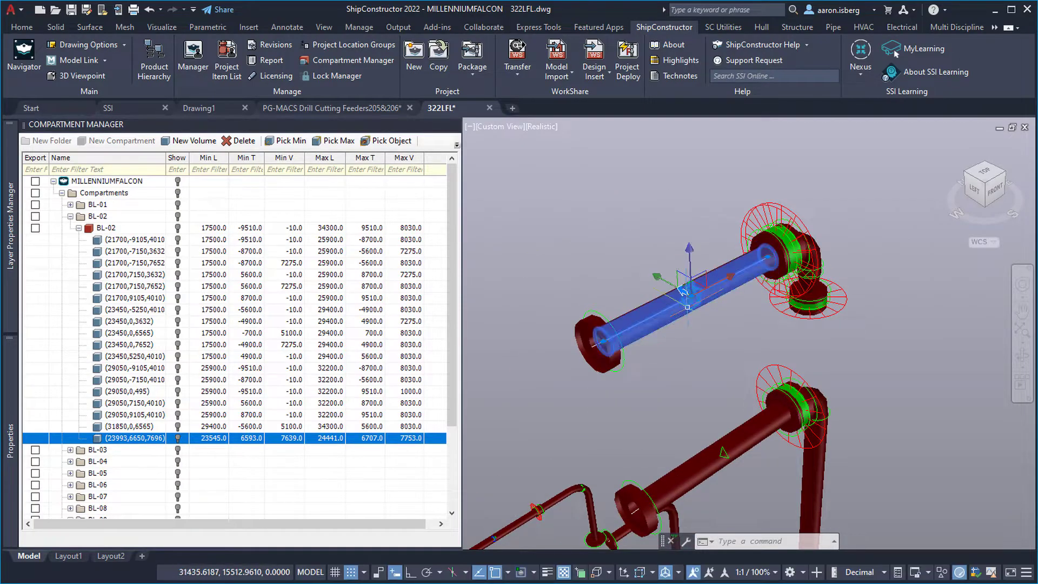
{"action": "mouse_move", "coordinate": [11, 379]}
{"action": "scroll", "coordinate": [157, 392], "scroll_direction": "down", "scroll_amount": 8}
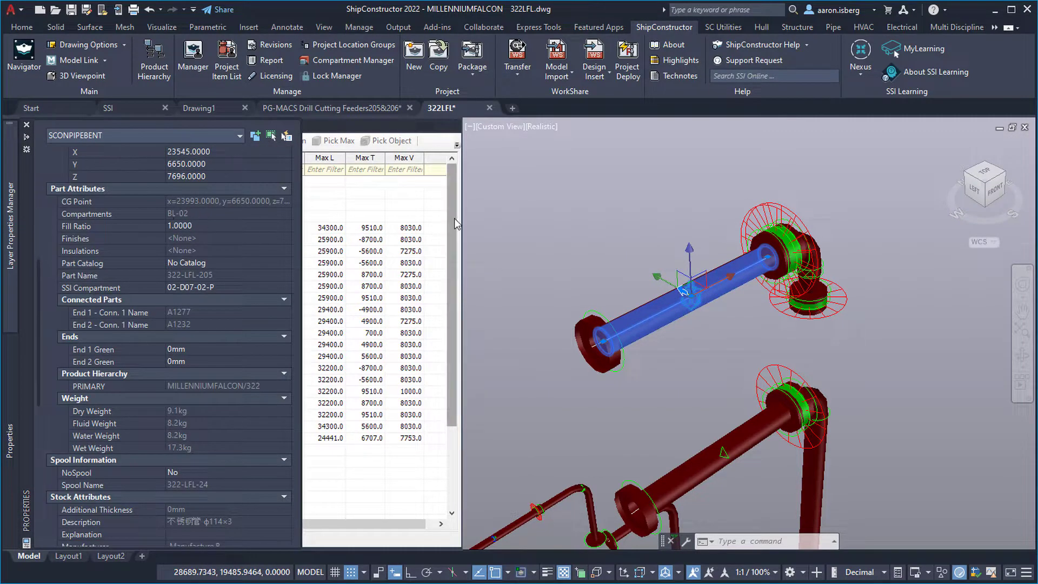
{"action": "left_click", "coordinate": [443, 228]}
{"action": "middle_click_drag", "start_coordinate": [756, 346], "coordinate": [759, 451], "text": "shift"}
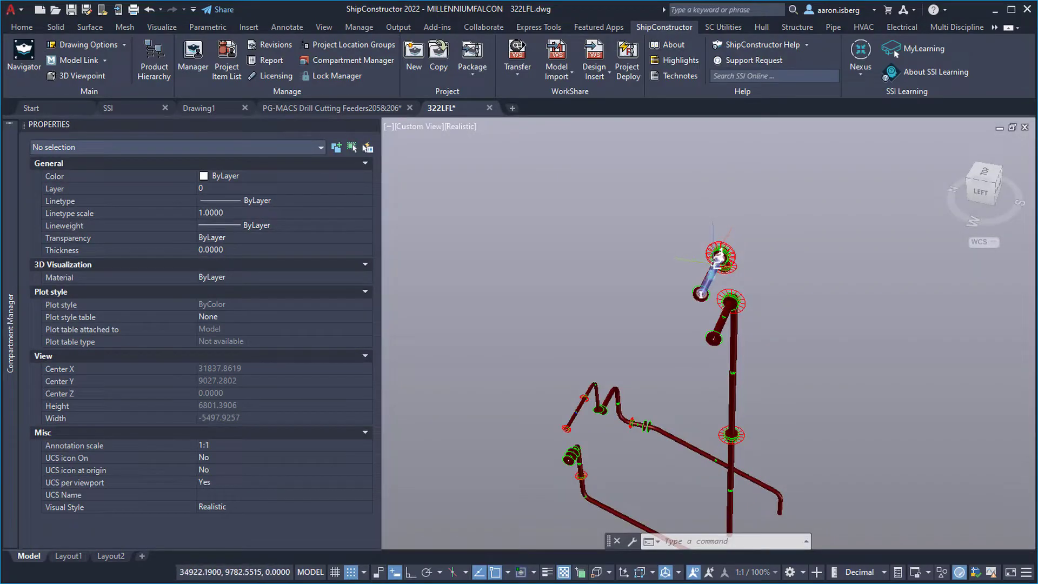
{"action": "left_click", "coordinate": [714, 270]}
{"action": "scroll", "coordinate": [254, 329], "scroll_direction": "down", "scroll_amount": 6}
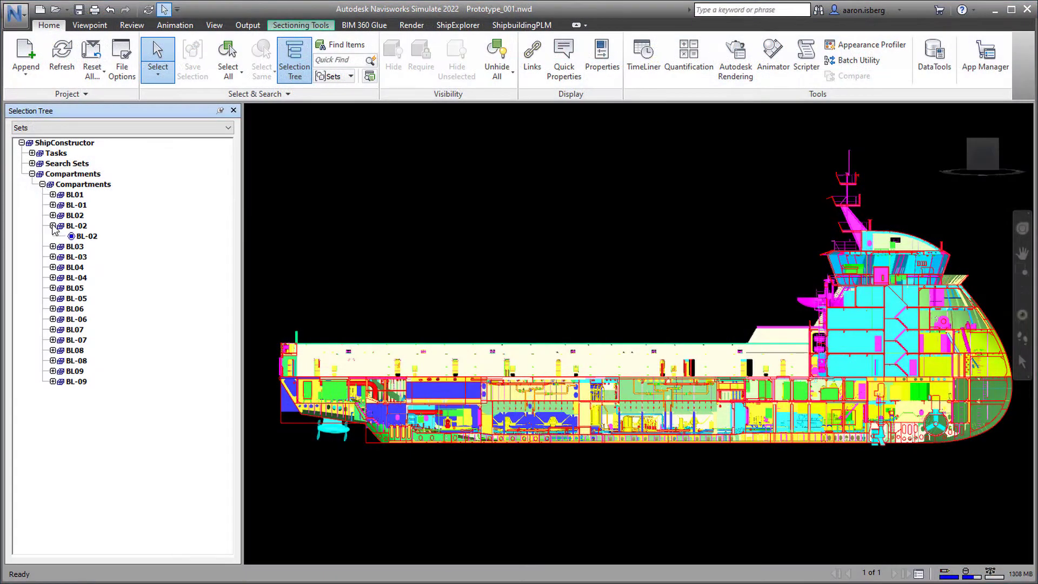
Step: In Navisworks, isolate the BL-02 compartment set in Prototype_001 by selecting it and hiding all unselected items
{"action": "left_click", "coordinate": [81, 236]}
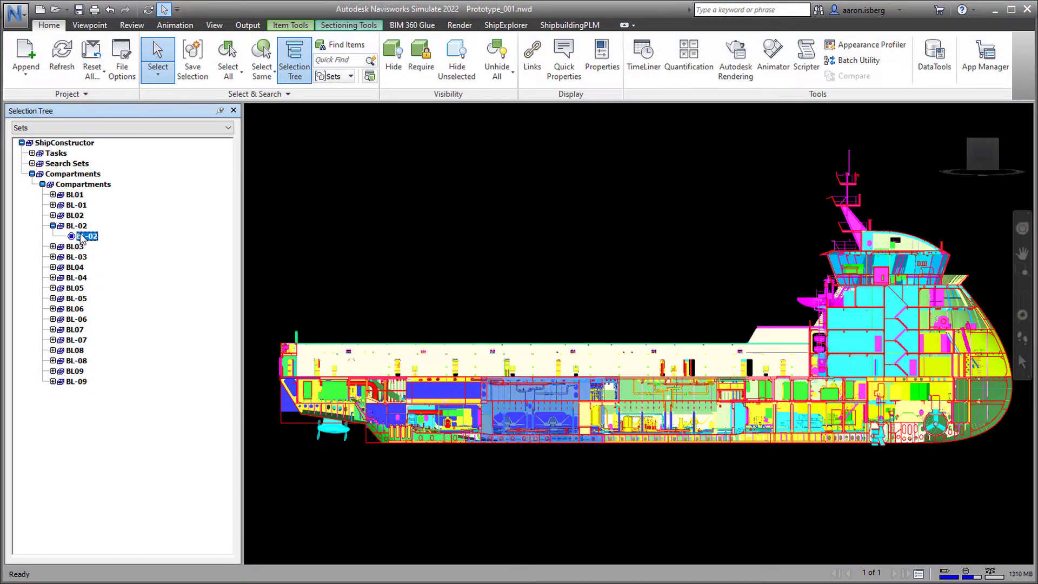
{"action": "right_click", "coordinate": [80, 237]}
{"action": "left_click", "coordinate": [135, 425]}
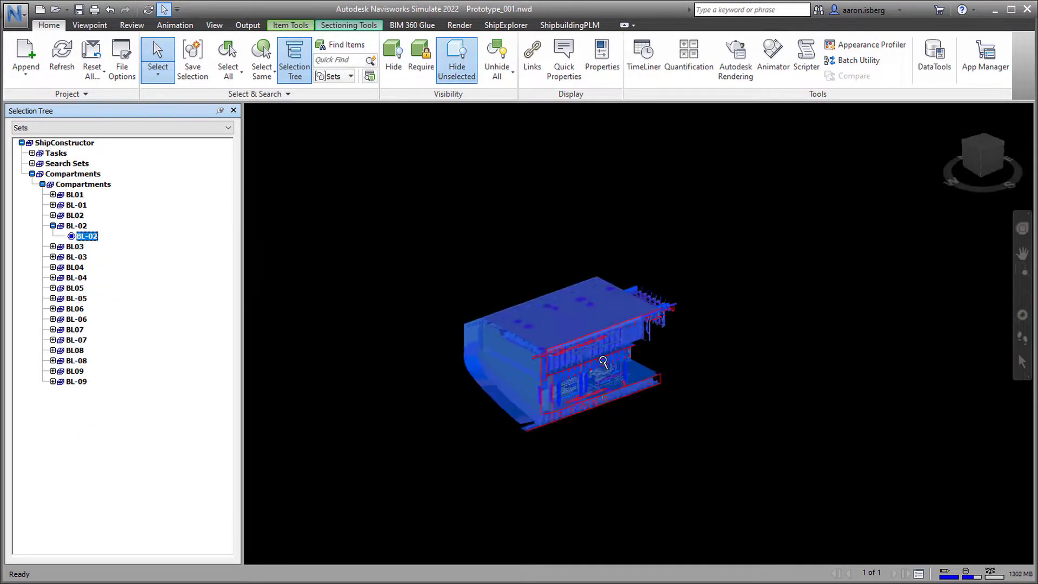
{"action": "scroll", "coordinate": [603, 361], "scroll_direction": "up", "scroll_amount": 5}
{"action": "middle_click_drag", "start_coordinate": [607, 359], "coordinate": [724, 337]}
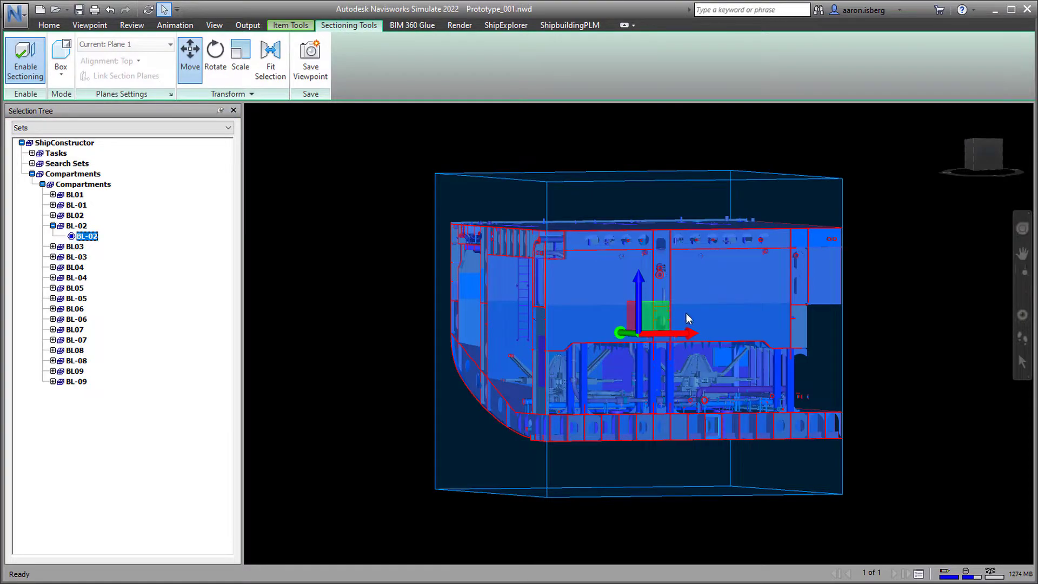
Step: Inspect the box-sectioned BL-02 compartment from several sides and clear the selection
{"action": "scroll", "coordinate": [689, 319], "scroll_direction": "up", "scroll_amount": 10}
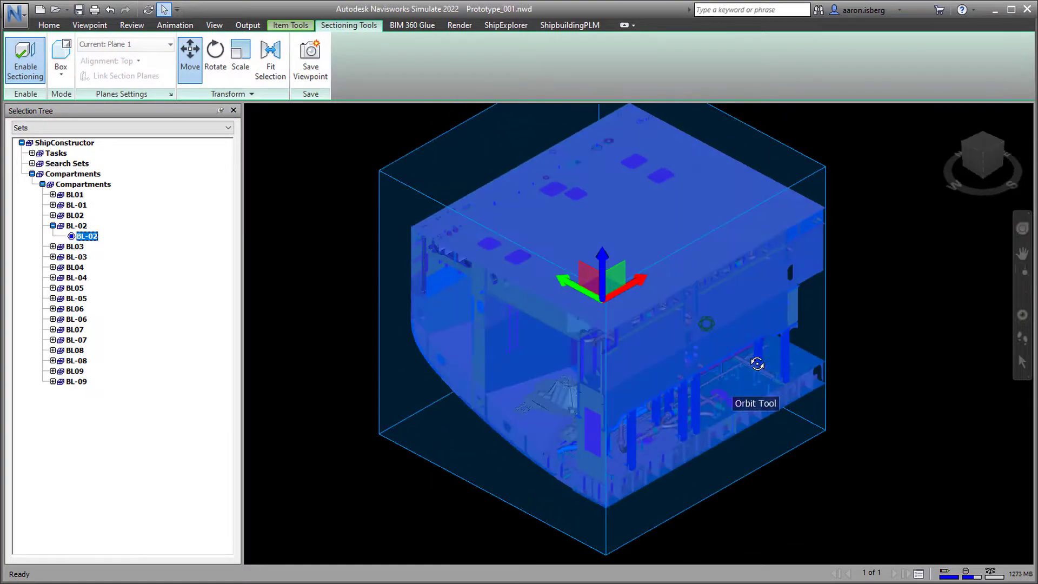
{"action": "key", "text": "Escape"}
{"action": "mouse_move", "coordinate": [568, 349]}
{"action": "middle_mouse_down", "text": "shift"}
{"action": "mouse_move", "coordinate": [551, 371]}
{"action": "mouse_move", "coordinate": [600, 385]}
{"action": "mouse_move", "coordinate": [616, 341]}
{"action": "mouse_move", "coordinate": [735, 336]}
{"action": "middle_mouse_up", "text": "shift"}
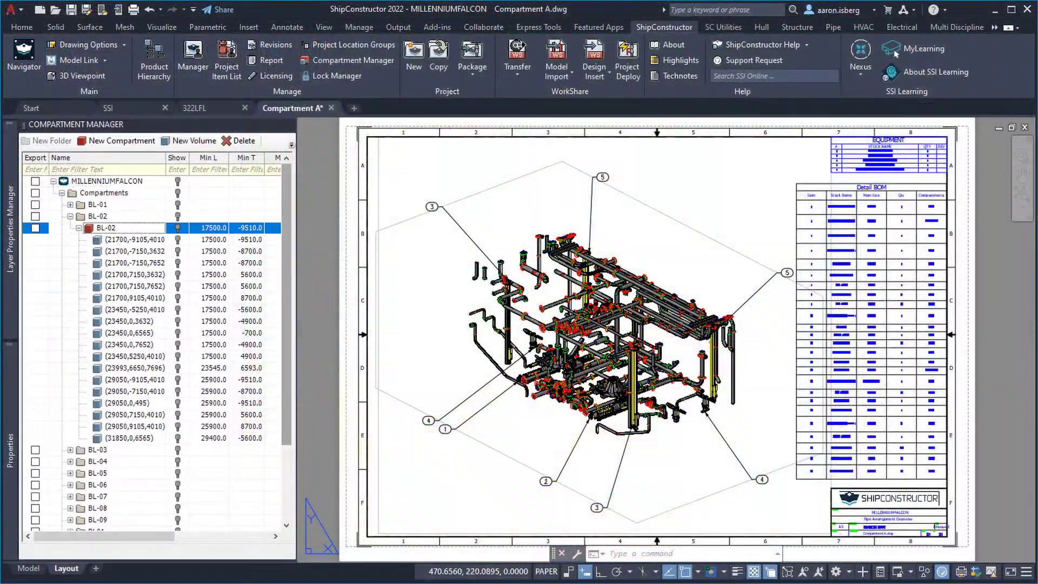
Step: In ShipConstructor's Compartment A drawing, show all BL-02 volumes and examine the Compartments column of the Detail BOM
{"action": "left_click", "coordinate": [194, 230]}
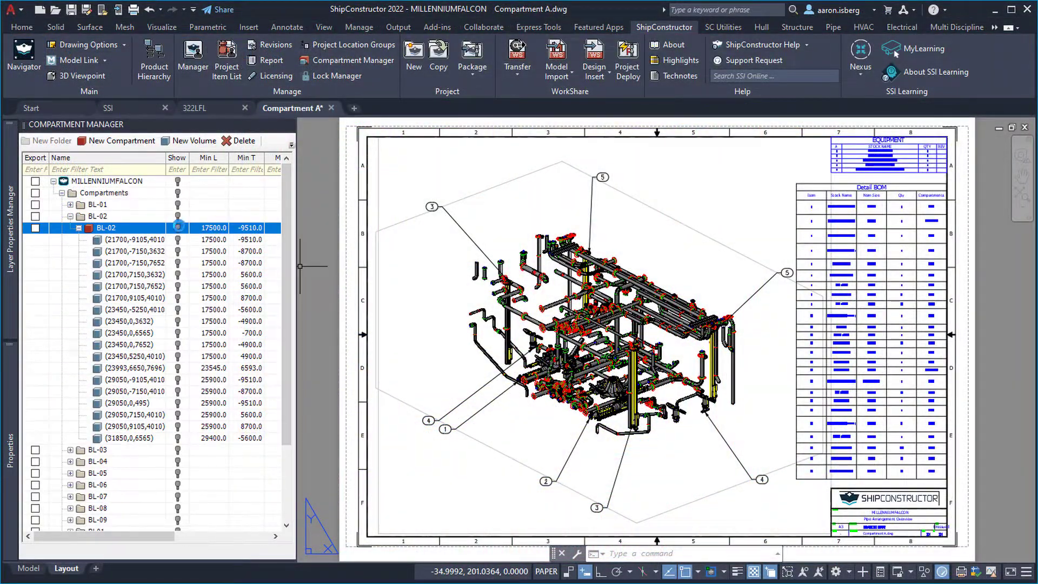
{"action": "left_click", "coordinate": [178, 227]}
{"action": "scroll", "coordinate": [903, 205], "scroll_direction": "up", "scroll_amount": 3}
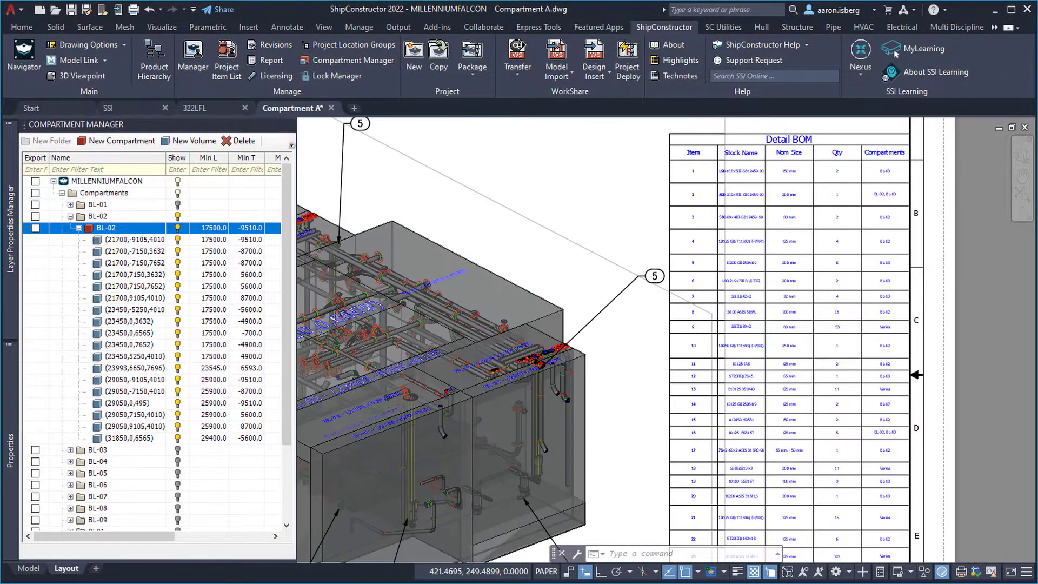
{"action": "scroll", "coordinate": [916, 156], "scroll_direction": "up", "scroll_amount": 2}
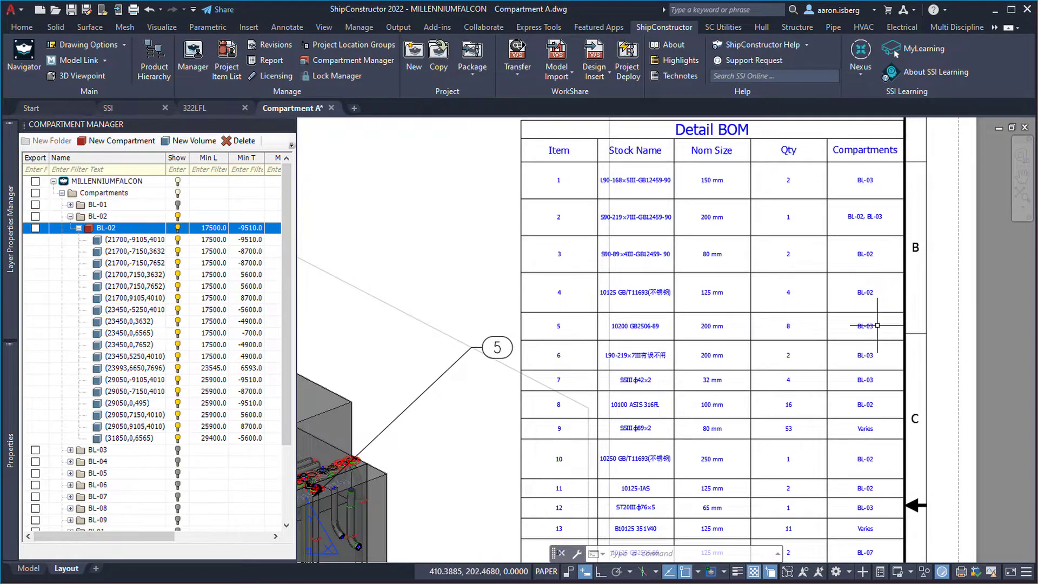
{"action": "middle_click", "coordinate": [810, 282]}
Step: Show only individual BL-02 volumes on the pipe arrangement layout: (31850,0,6565), (29050,-9105,4010) and (23450,0,6565)
{"action": "left_click", "coordinate": [178, 438]}
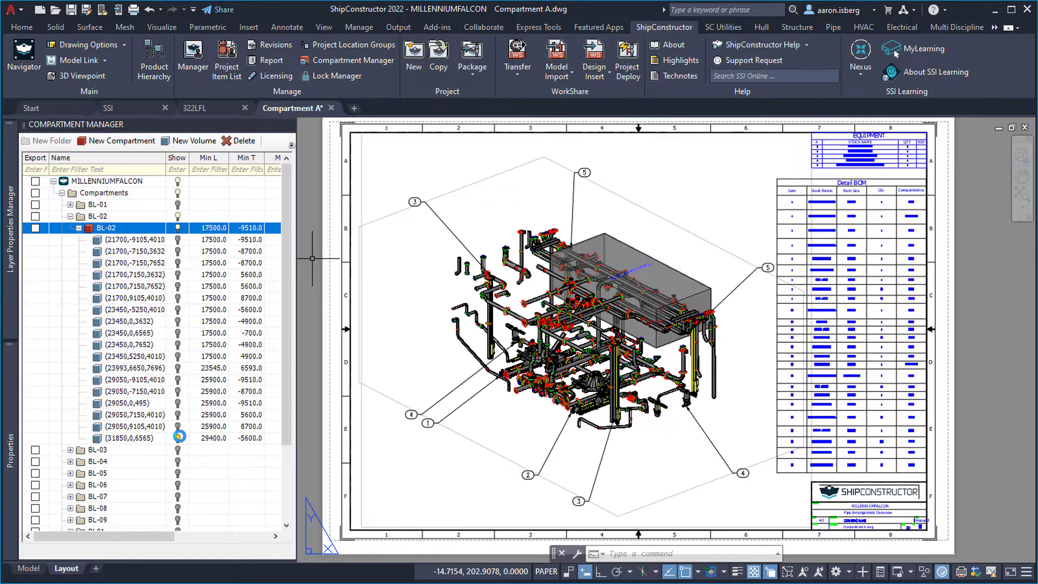
{"action": "left_click", "coordinate": [177, 379]}
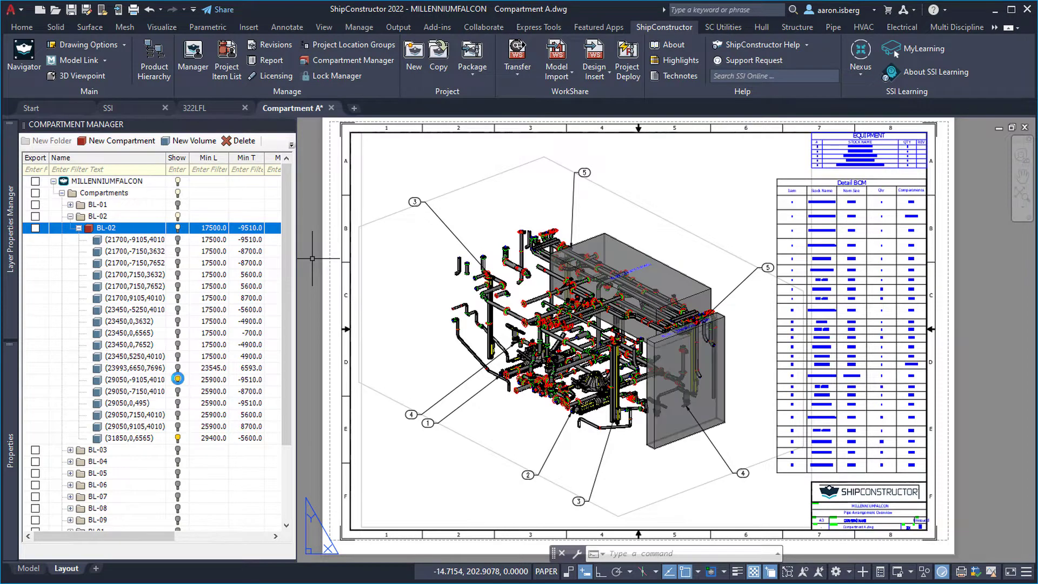
{"action": "left_click", "coordinate": [177, 331]}
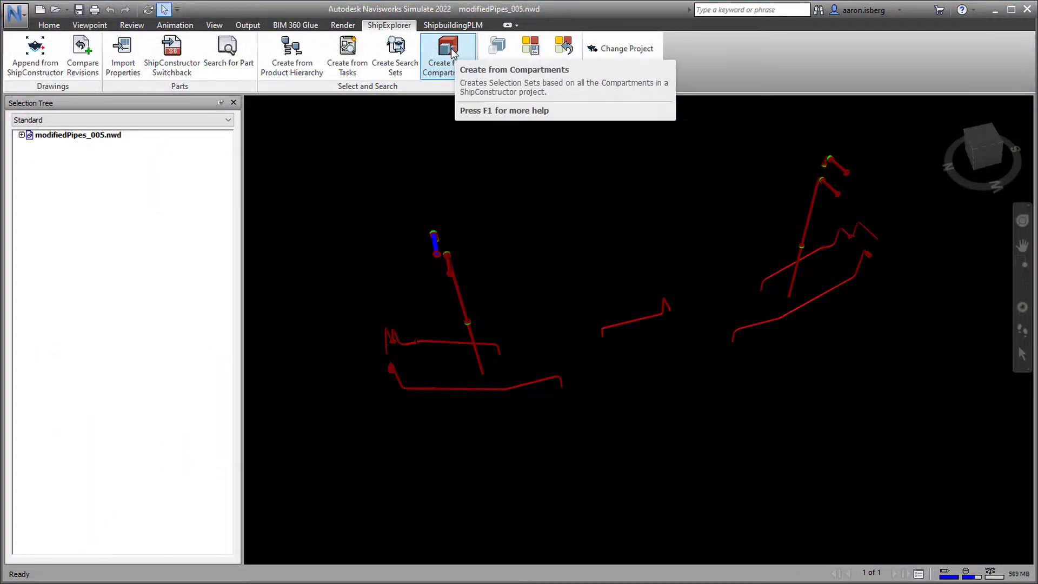
Step: In Navisworks, create selection sets from the compartments for modifiedPipes_005, expand BL02 and select the 02-D07-02-B-PF set
{"action": "left_click", "coordinate": [449, 51]}
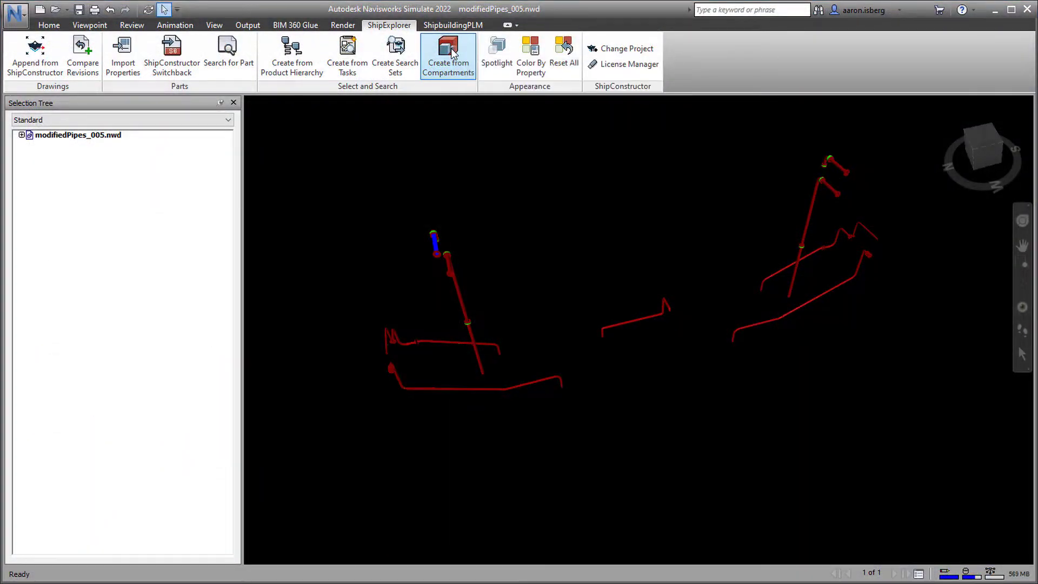
{"action": "left_click", "coordinate": [42, 156]}
{"action": "left_click", "coordinate": [52, 187]}
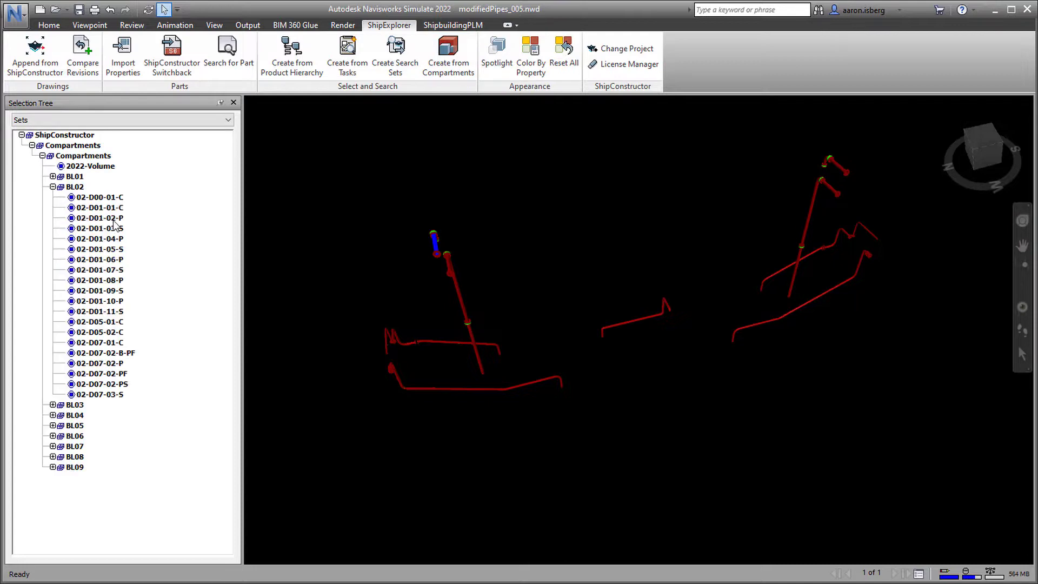
{"action": "left_click", "coordinate": [133, 353]}
Step: Compare the open model with the revision file ModifiedPipes_004.nwd and view the compared geometry
{"action": "left_click", "coordinate": [85, 61]}
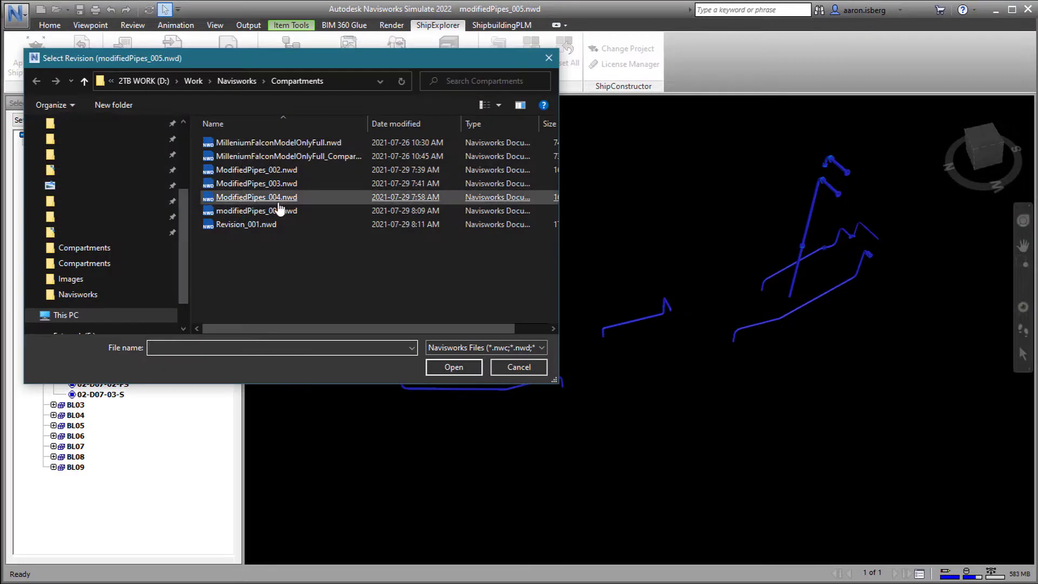
{"action": "double_click", "coordinate": [277, 198]}
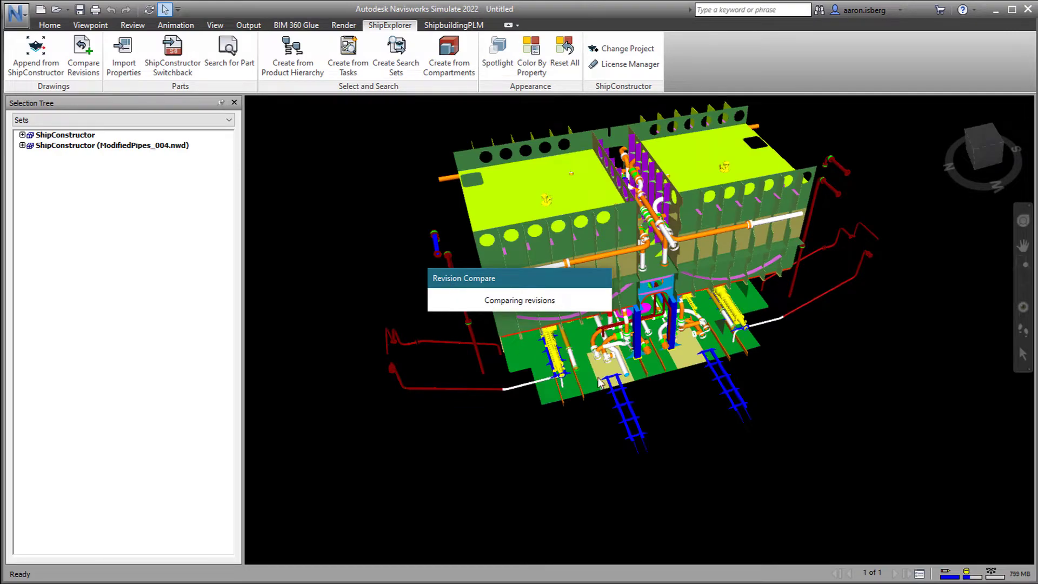
{"action": "scroll", "coordinate": [639, 312], "scroll_direction": "up", "scroll_amount": 5}
{"action": "middle_click_drag", "start_coordinate": [622, 341], "coordinate": [991, 225]}
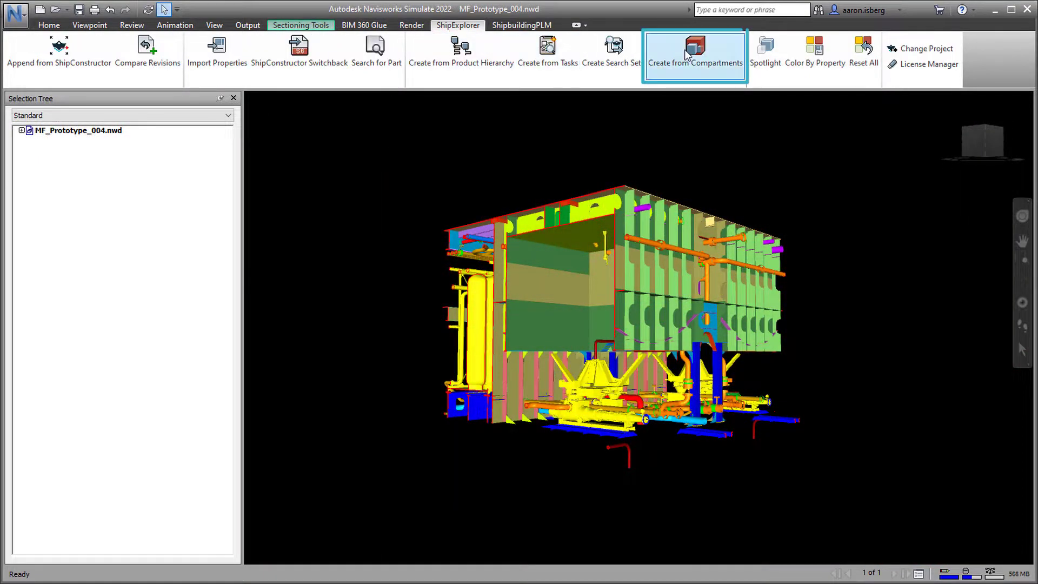
Step: Create selection sets from compartments for MF_Prototype_004 using the Millenium Falcon Prototype project, and expand the Compartments sets
{"action": "left_click", "coordinate": [695, 52]}
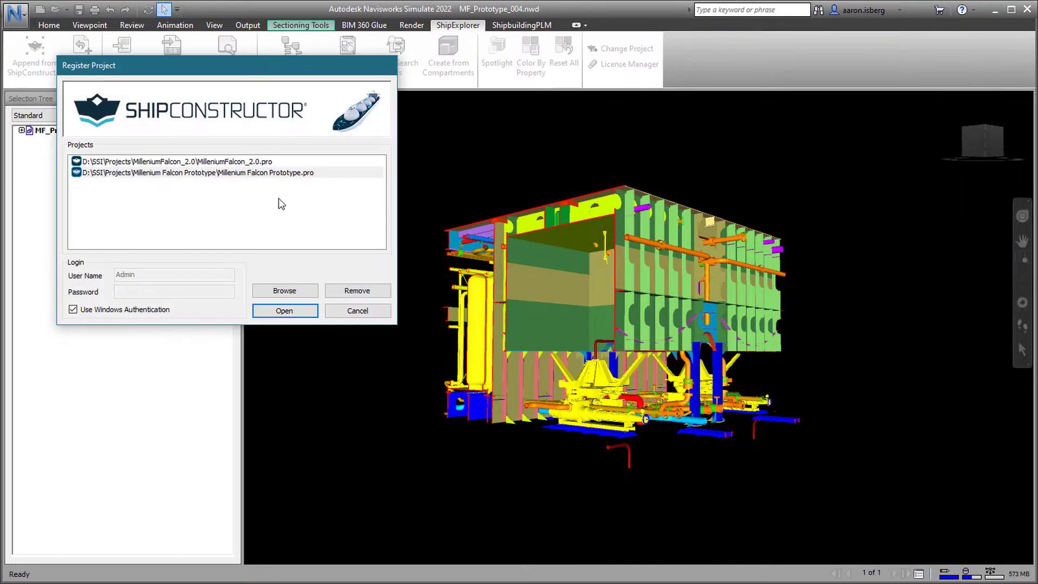
{"action": "key", "text": "Return"}
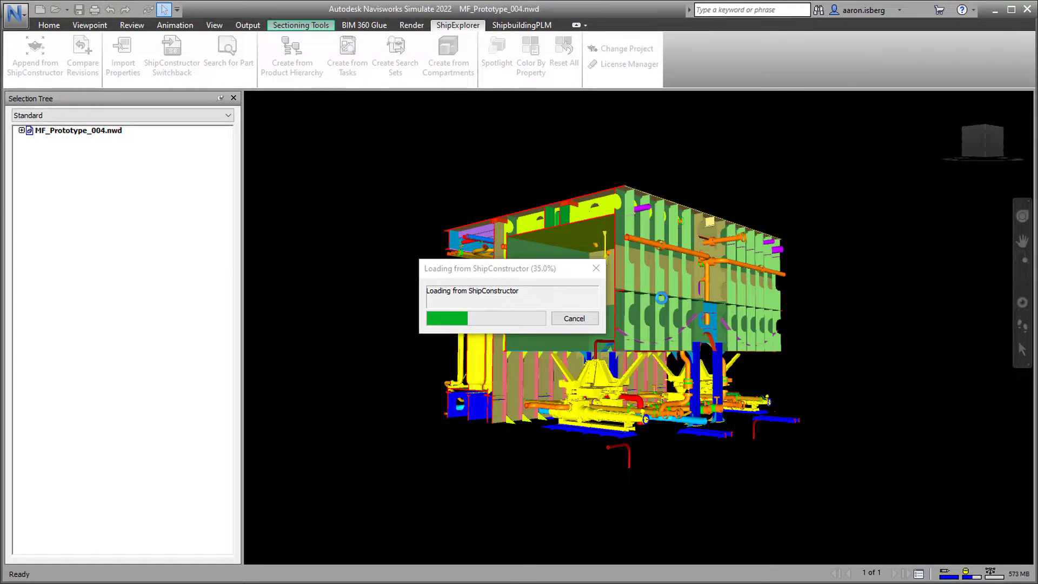
{"action": "left_click", "coordinate": [119, 115]}
{"action": "left_click", "coordinate": [56, 154]}
{"action": "left_click", "coordinate": [42, 151]}
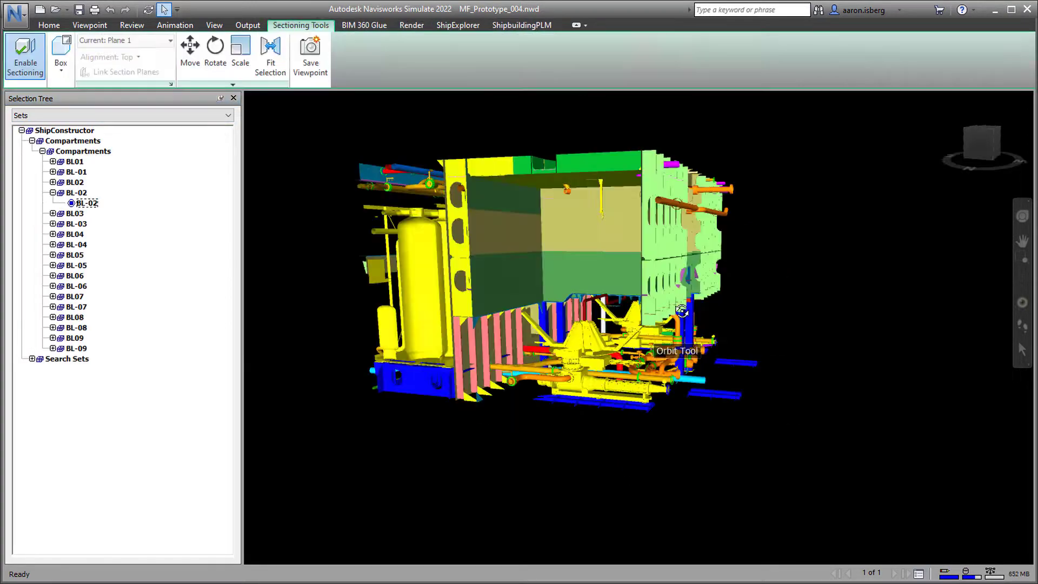
{"action": "middle_click_drag", "start_coordinate": [682, 311], "coordinate": [649, 294], "text": "shift"}
{"action": "scroll", "coordinate": [668, 303], "scroll_direction": "up", "scroll_amount": 6}
{"action": "scroll", "coordinate": [668, 302], "scroll_direction": "up", "scroll_amount": 3}
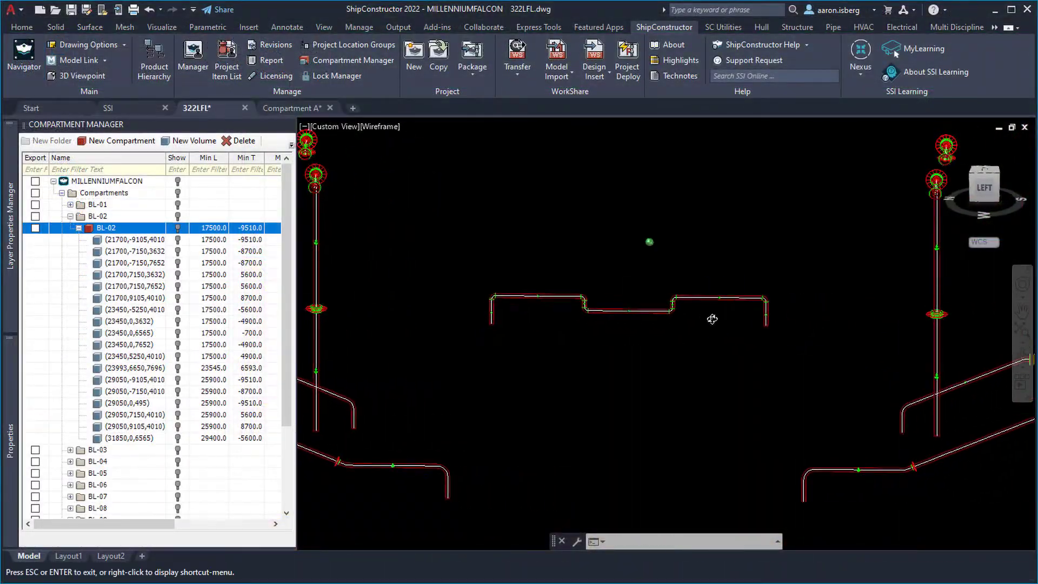
{"action": "middle_click_drag", "start_coordinate": [711, 318], "coordinate": [432, 293], "text": "shift"}
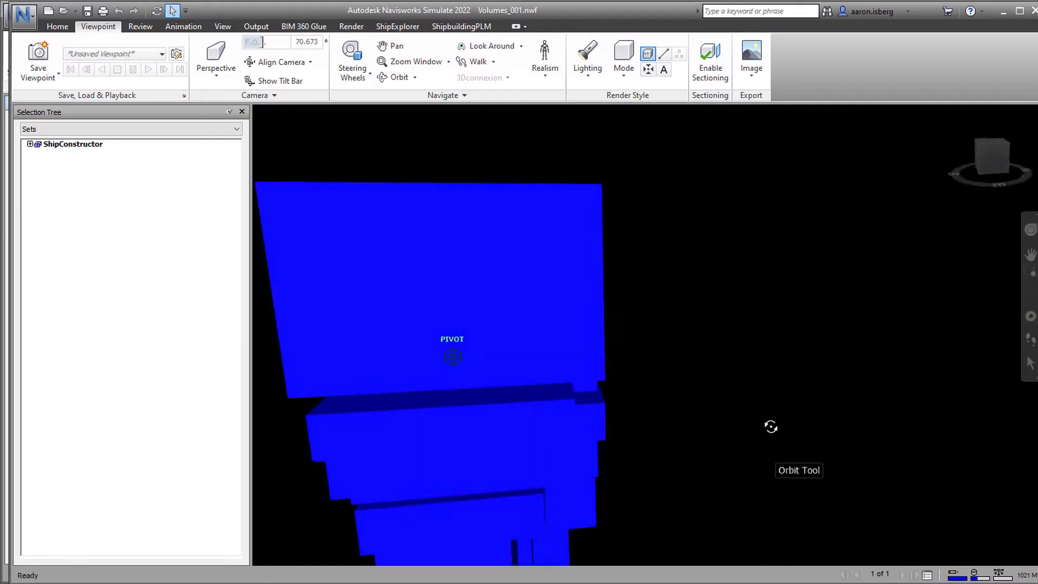
Step: In Navisworks file Volumes_001.nwf, select the Compartments search set and hide its volumes
{"action": "middle_click_drag", "start_coordinate": [772, 424], "coordinate": [818, 375]}
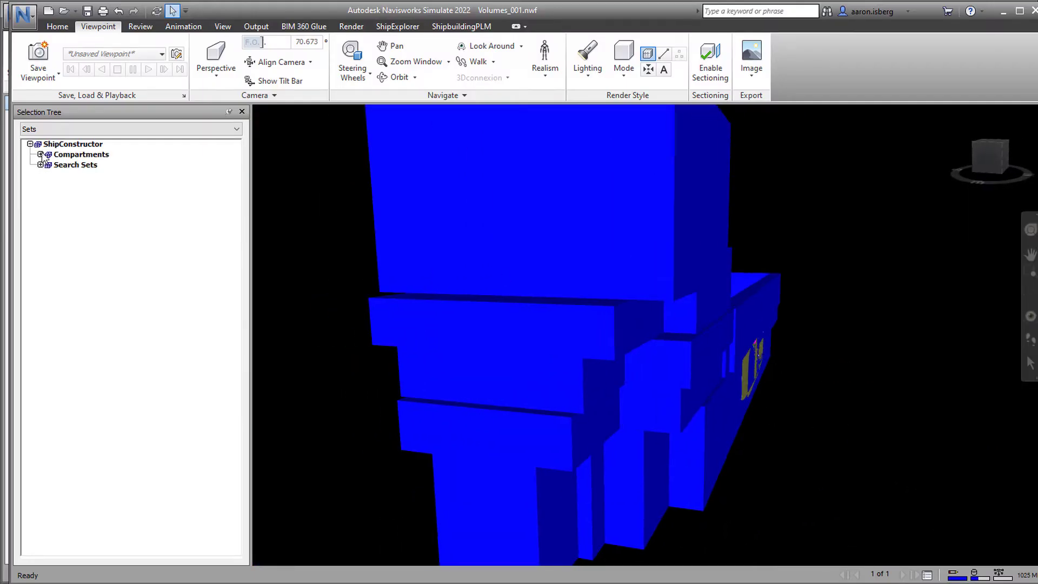
{"action": "left_click", "coordinate": [80, 208]}
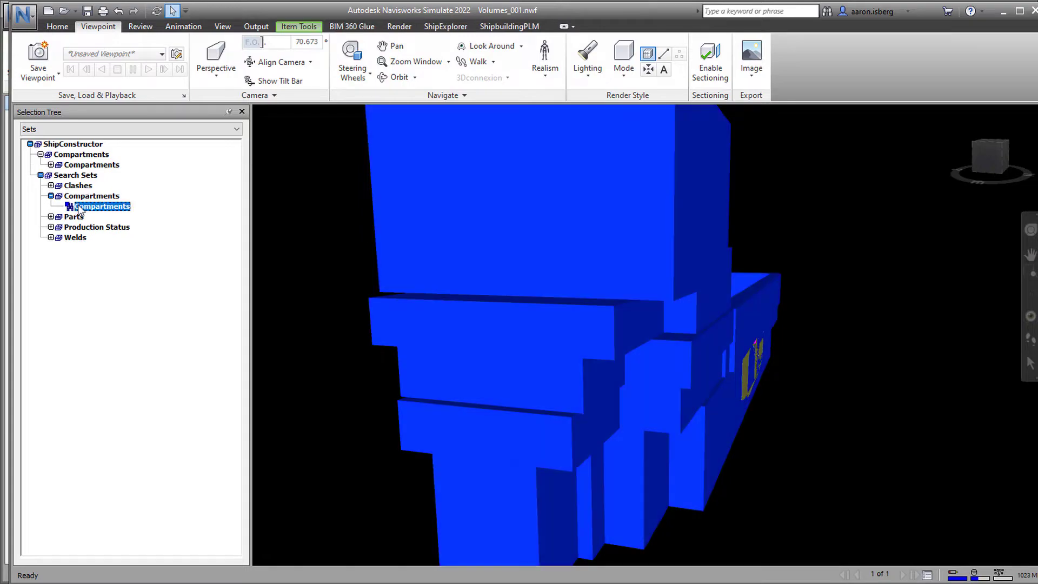
{"action": "right_click", "coordinate": [80, 209]}
{"action": "left_click", "coordinate": [108, 365]}
{"action": "scroll", "coordinate": [698, 390], "scroll_direction": "up", "scroll_amount": 10}
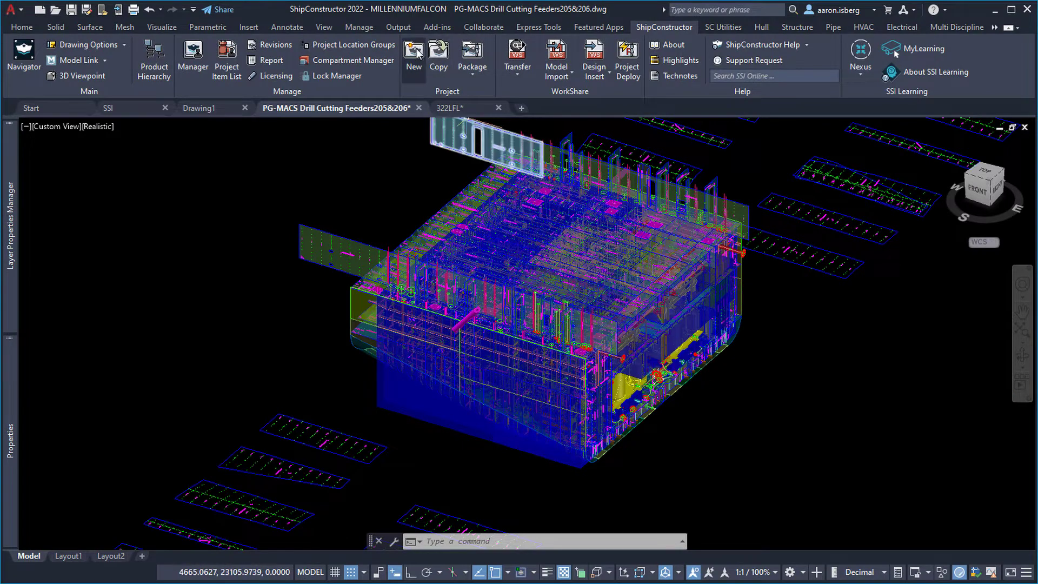
Step: Open the Compartment Manager in ShipConstructor's PG-MACS Drill Cutting Feeders205&206 drawing
{"action": "left_click", "coordinate": [316, 59]}
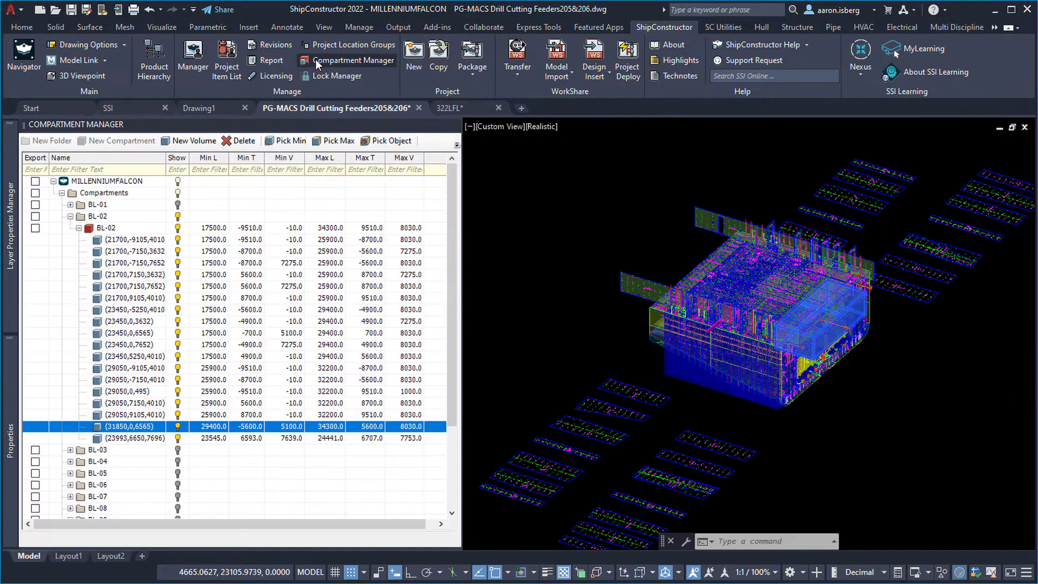